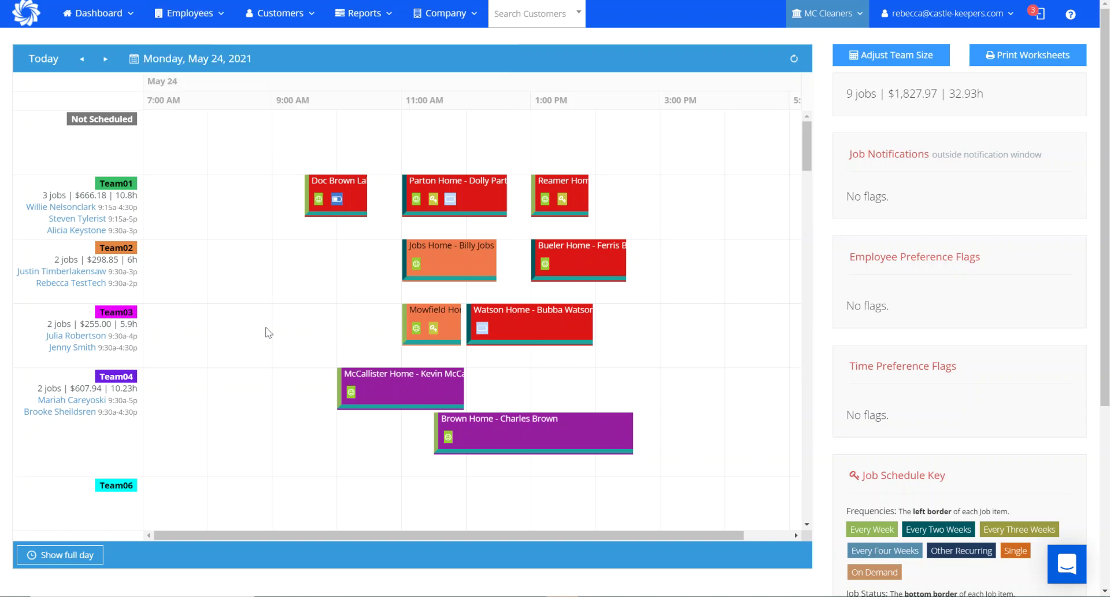
Open the customer's details page from their Team04 job on the May 24 schedule.
{"action": "mouse_move", "coordinate": [531, 434]}
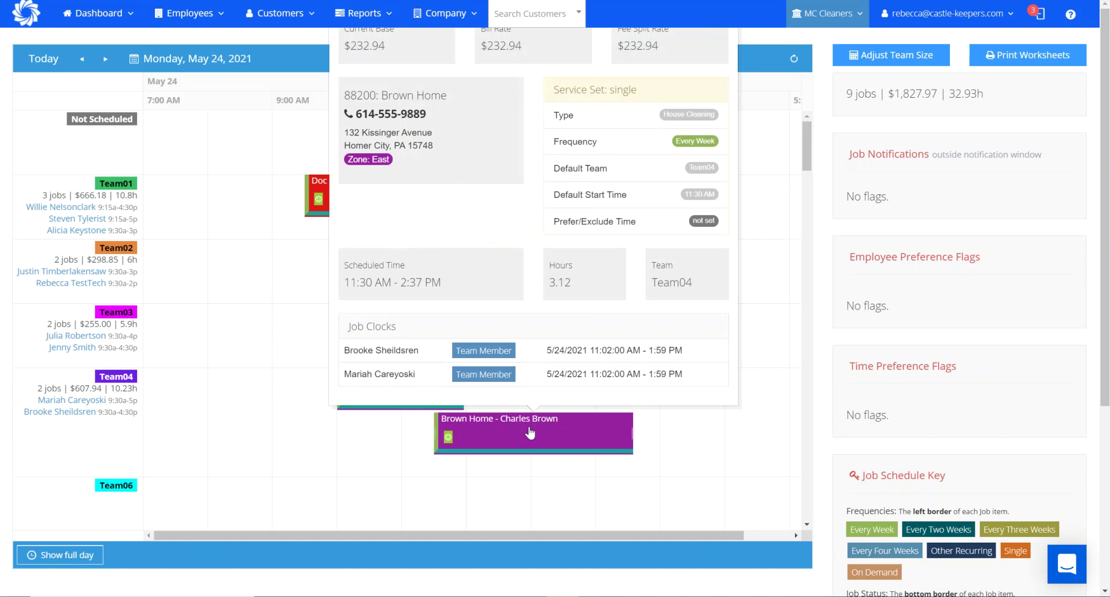
{"action": "left_click", "coordinate": [546, 299]}
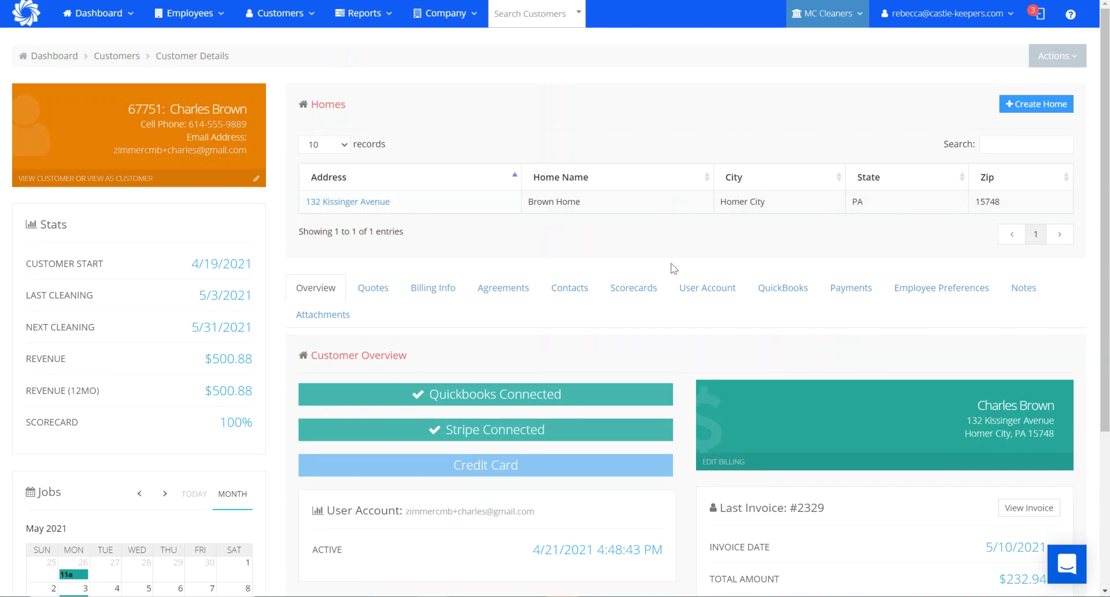
Start a new home for the customer with Create Home in the Homes panel.
{"action": "left_click", "coordinate": [1046, 111]}
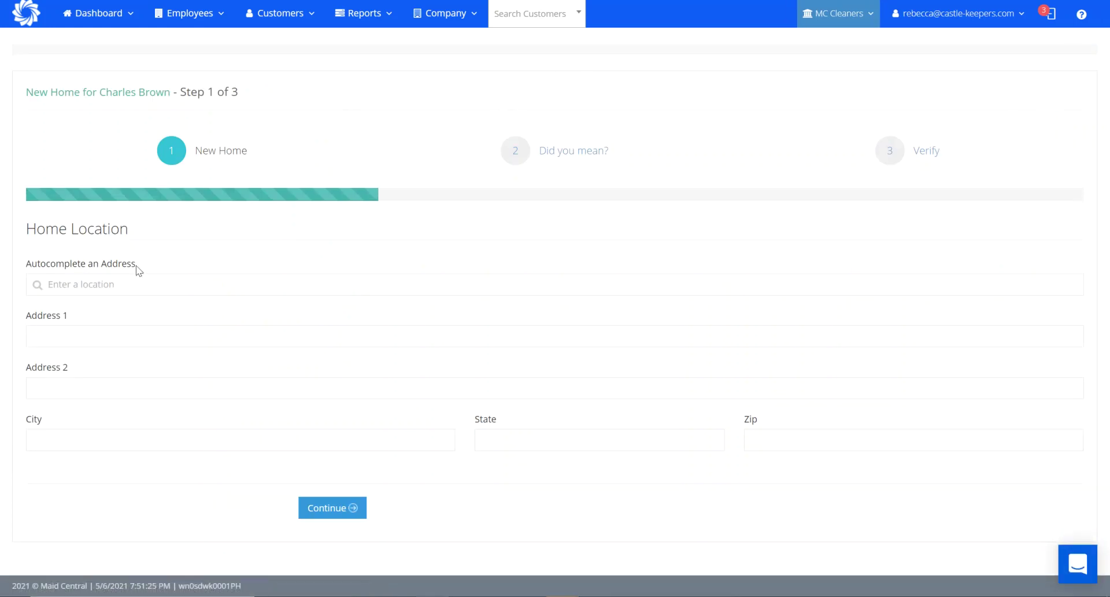
Paste the new home's address, accept the Google suggestion, and pass the similar-homes check.
{"action": "left_click", "coordinate": [132, 283]}
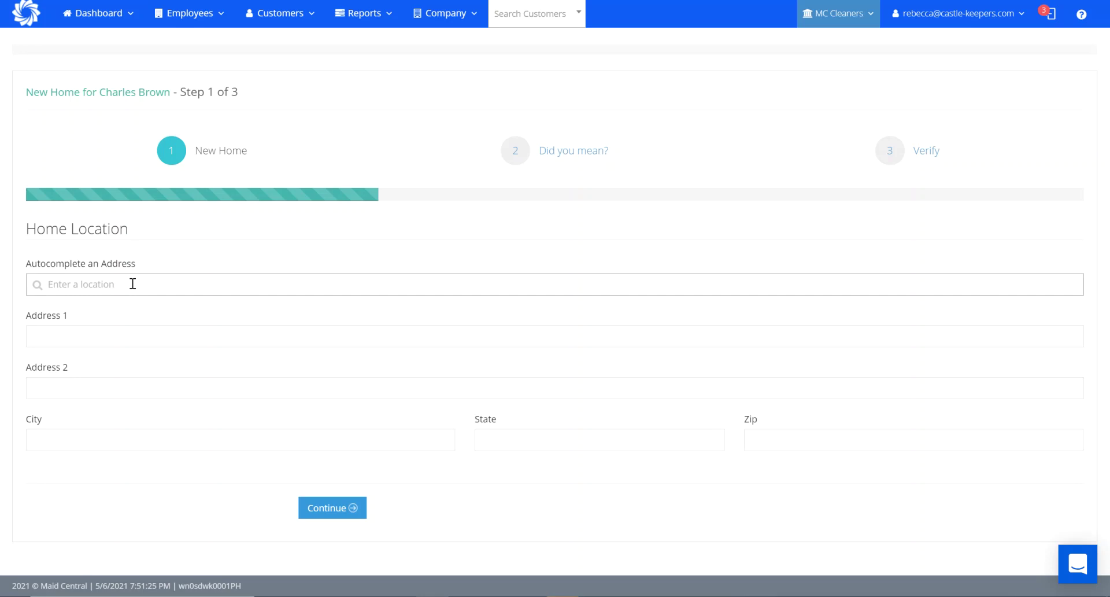
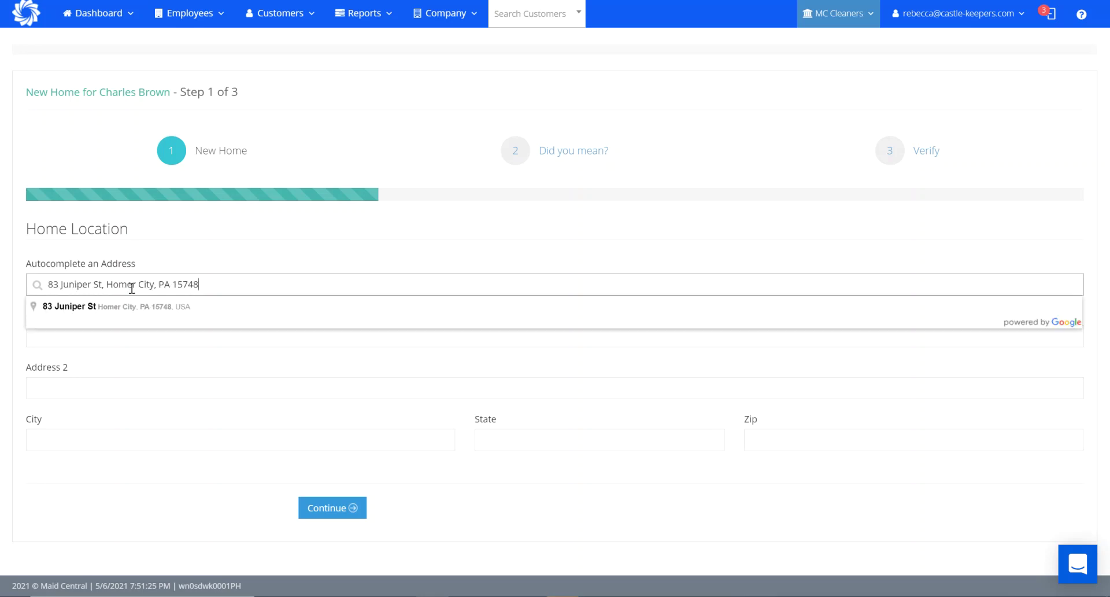
{"action": "left_click", "coordinate": [125, 307]}
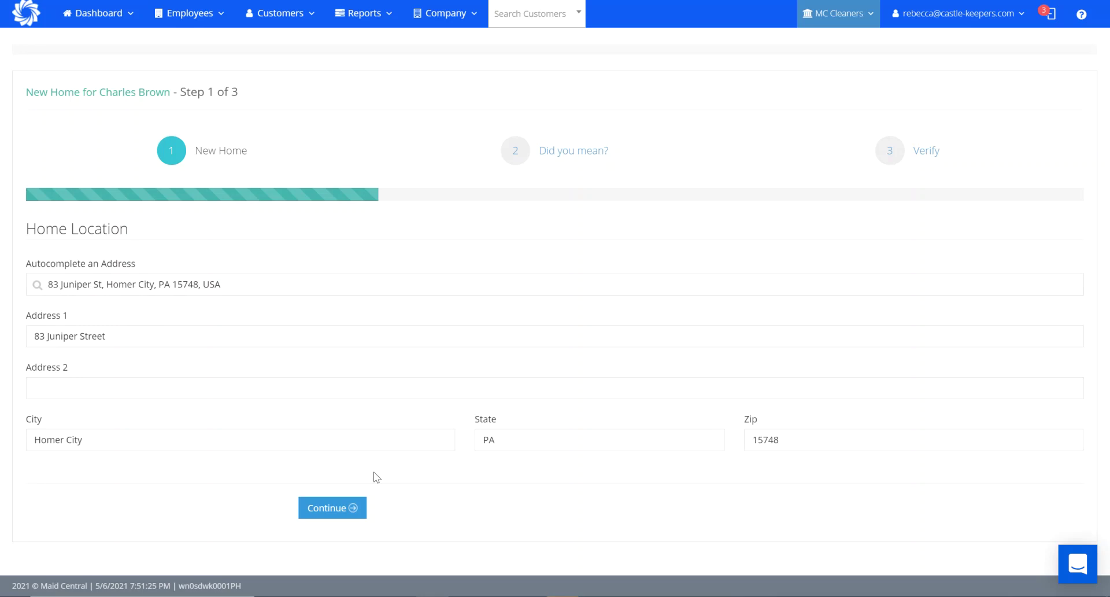
{"action": "left_click", "coordinate": [317, 510]}
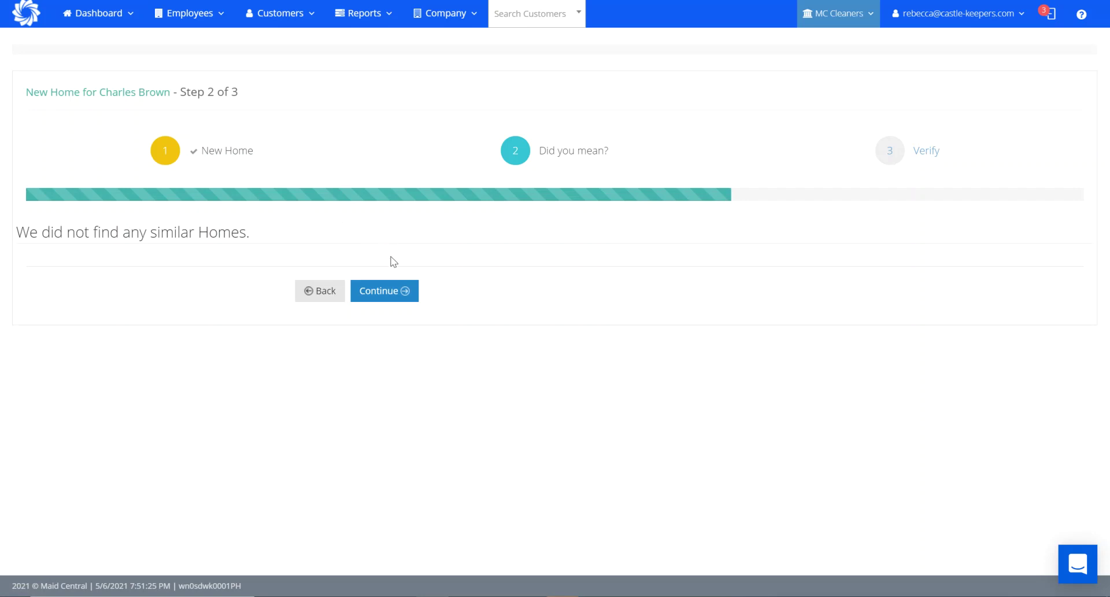
{"action": "left_click", "coordinate": [392, 298]}
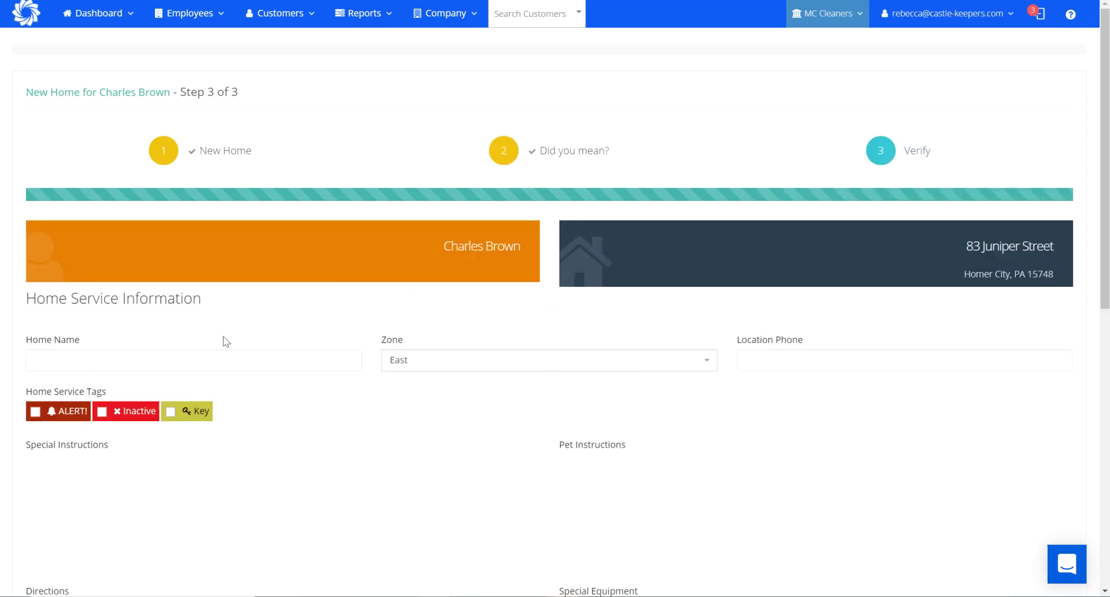
Name the home 'Second Home', review its service instructions, and submit it.
{"action": "left_click", "coordinate": [212, 363]}
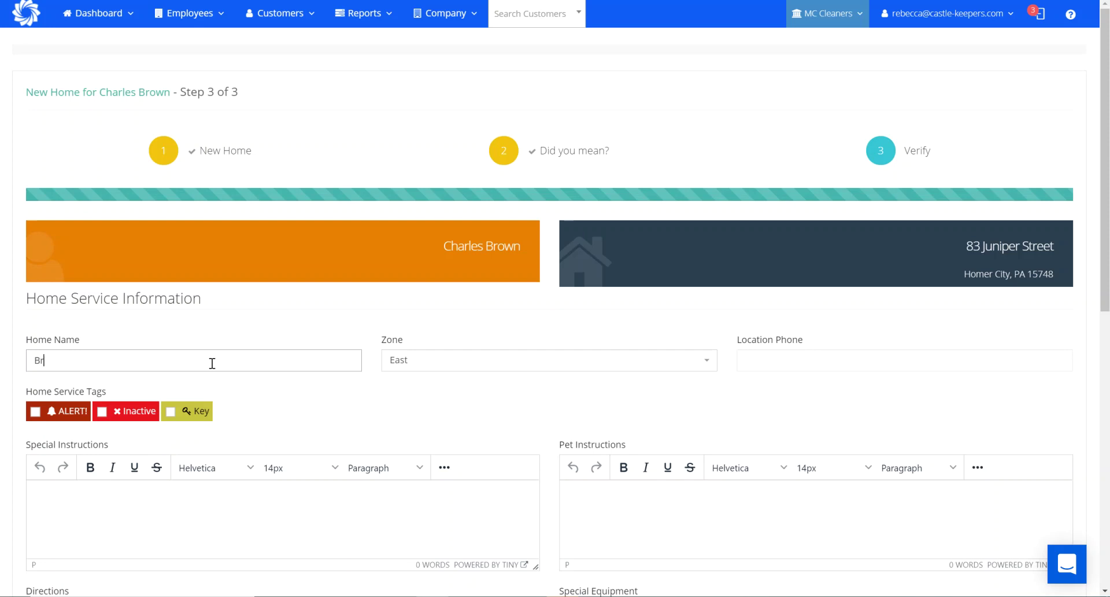
{"action": "type", "text": "Second Home"}
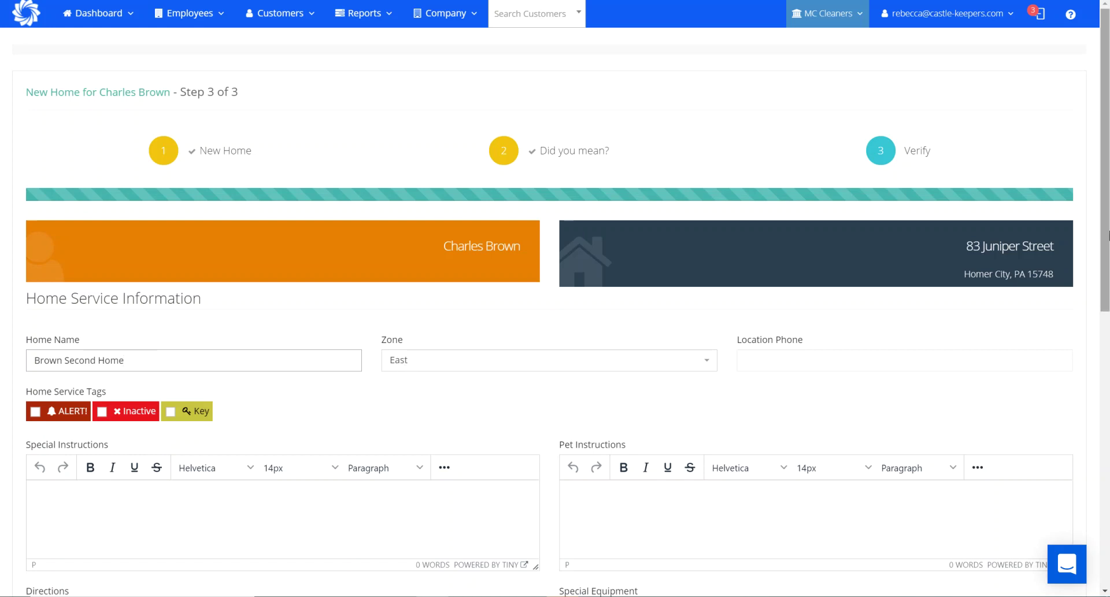
{"action": "left_click_drag", "start_coordinate": [1106, 243], "coordinate": [1109, 424]}
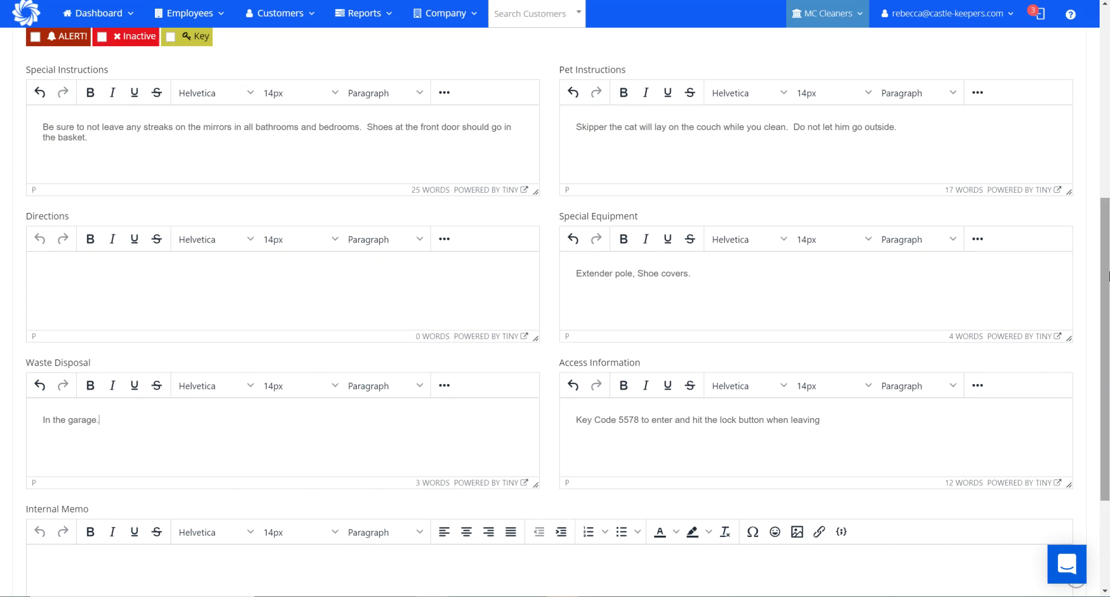
{"action": "left_click_drag", "start_coordinate": [1108, 277], "coordinate": [1109, 361]}
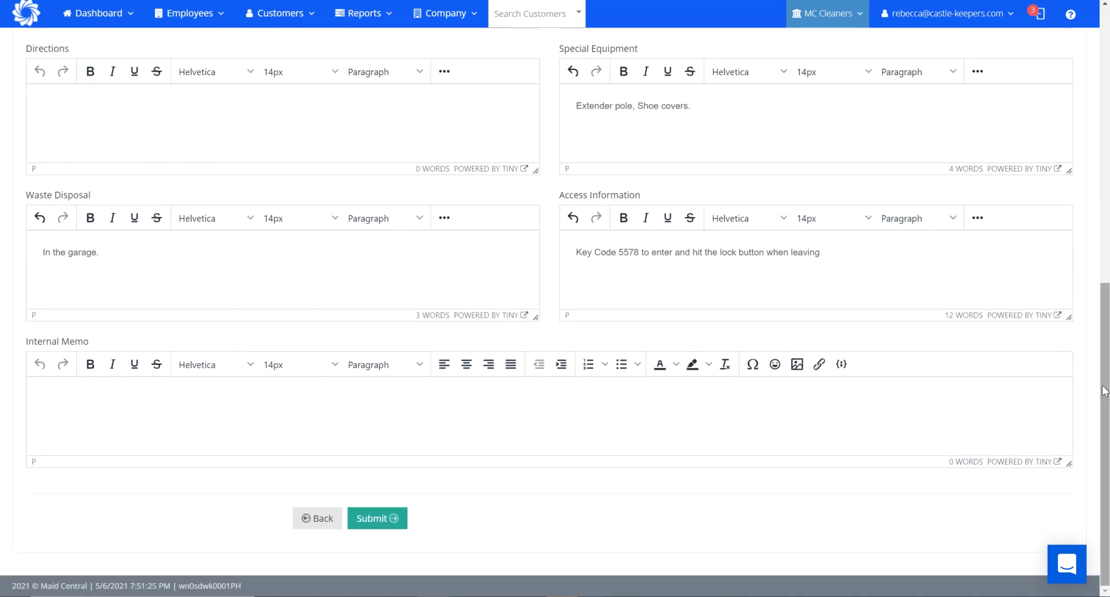
{"action": "left_click", "coordinate": [383, 523]}
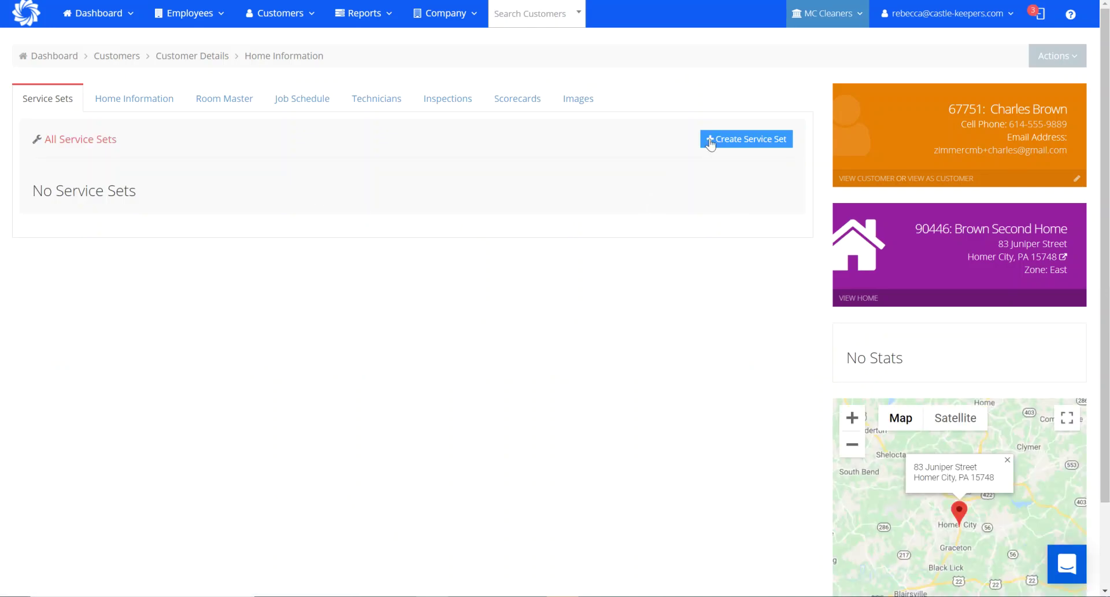
Start a House Cleaning service set named 'Routine Clean', billed to the main home address.
{"action": "left_click", "coordinate": [752, 148]}
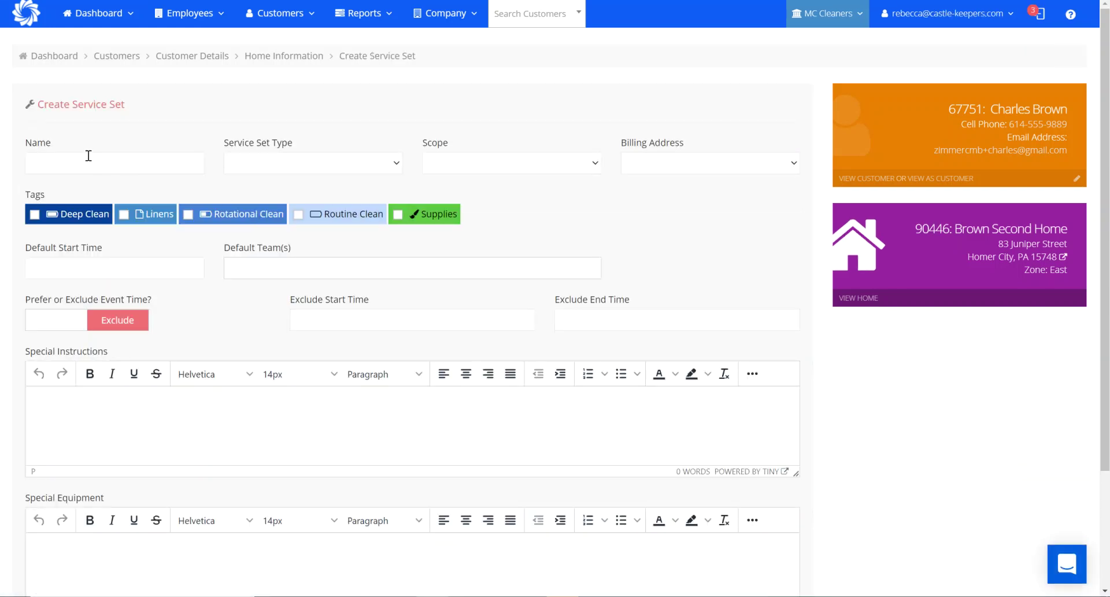
{"action": "left_click", "coordinate": [88, 163]}
{"action": "type", "text": "Routine"}
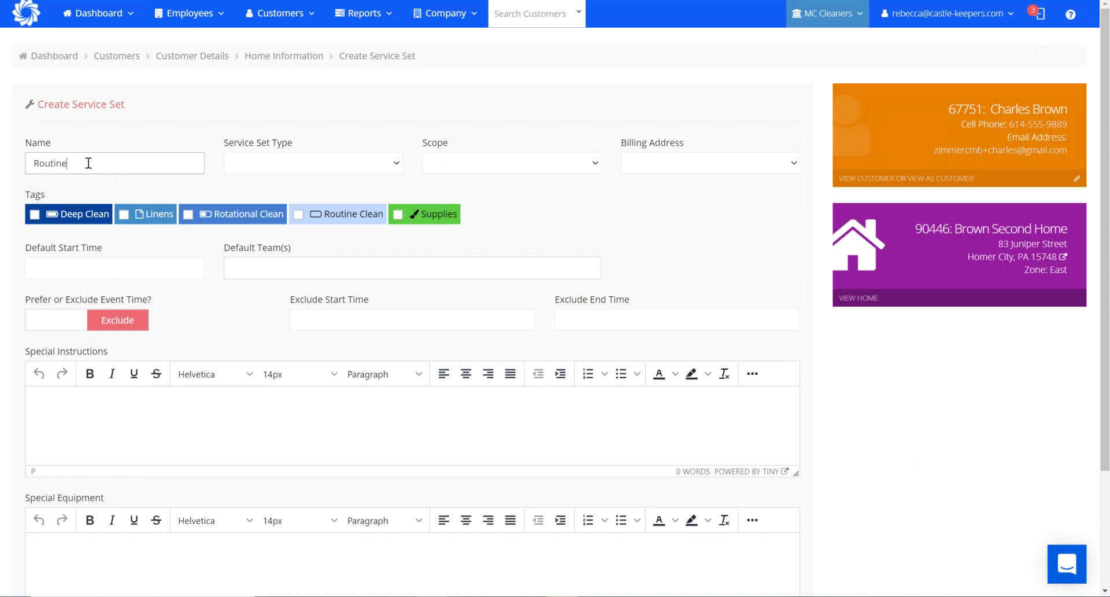
{"action": "type", "text": " Clean"}
{"action": "left_click", "coordinate": [278, 168]}
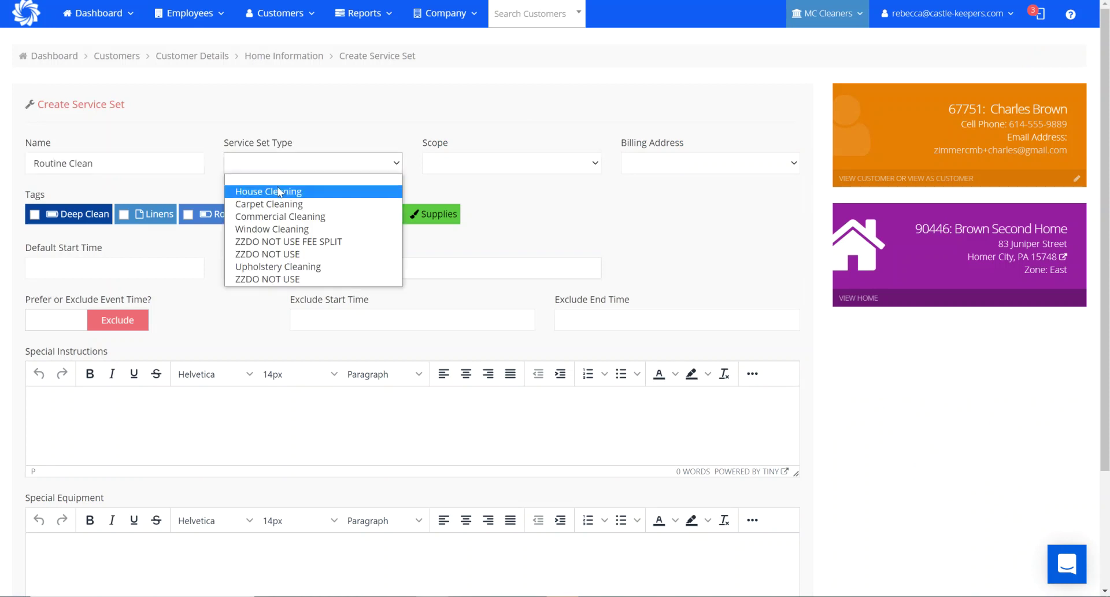
{"action": "left_click", "coordinate": [273, 185]}
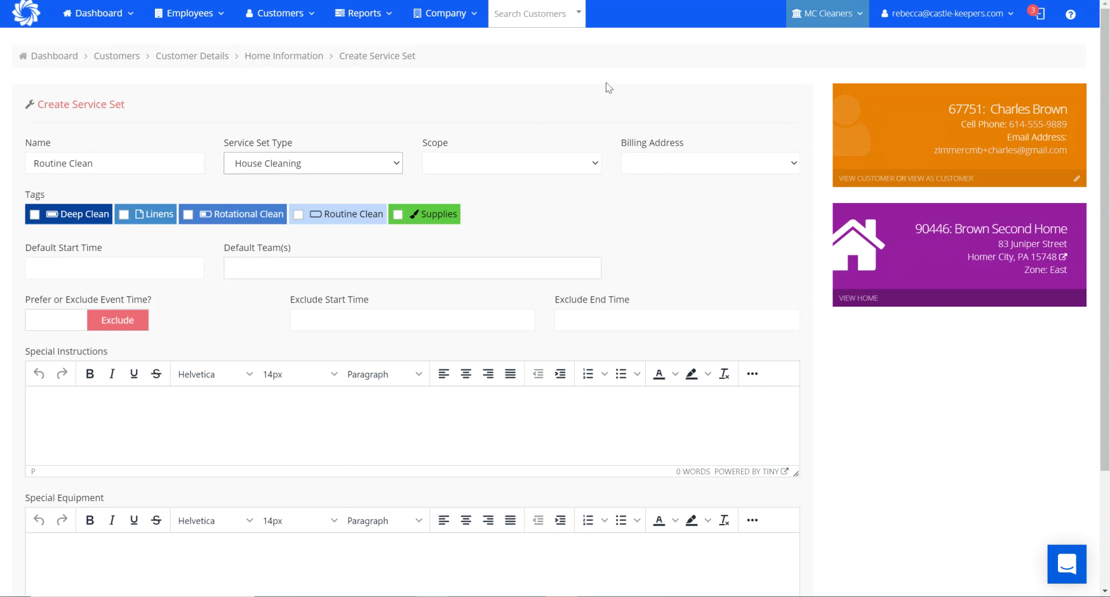
{"action": "left_click", "coordinate": [705, 167]}
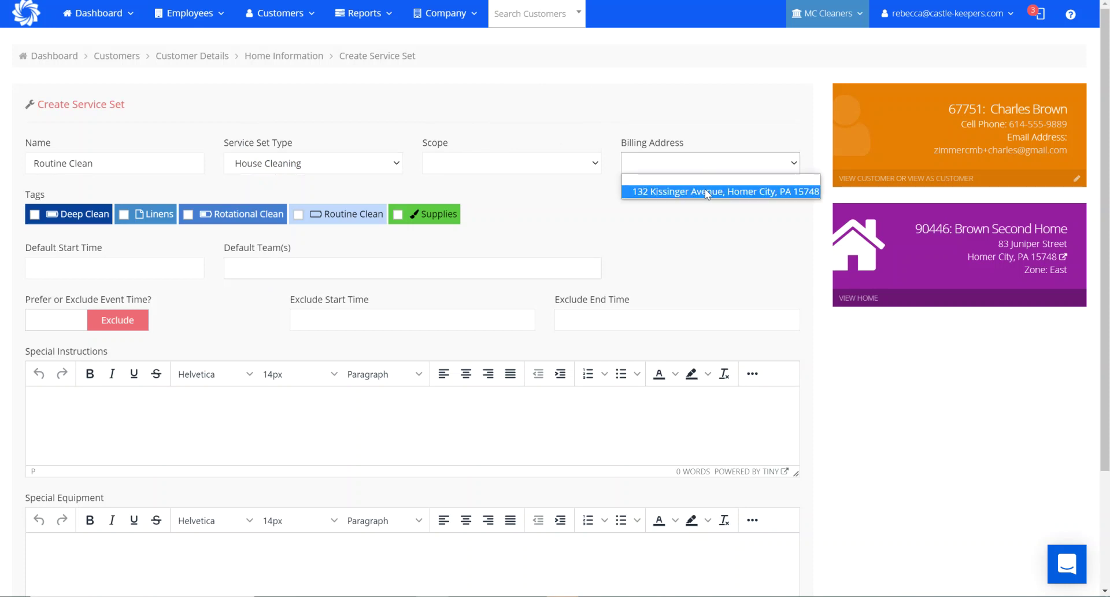
{"action": "left_click", "coordinate": [704, 188]}
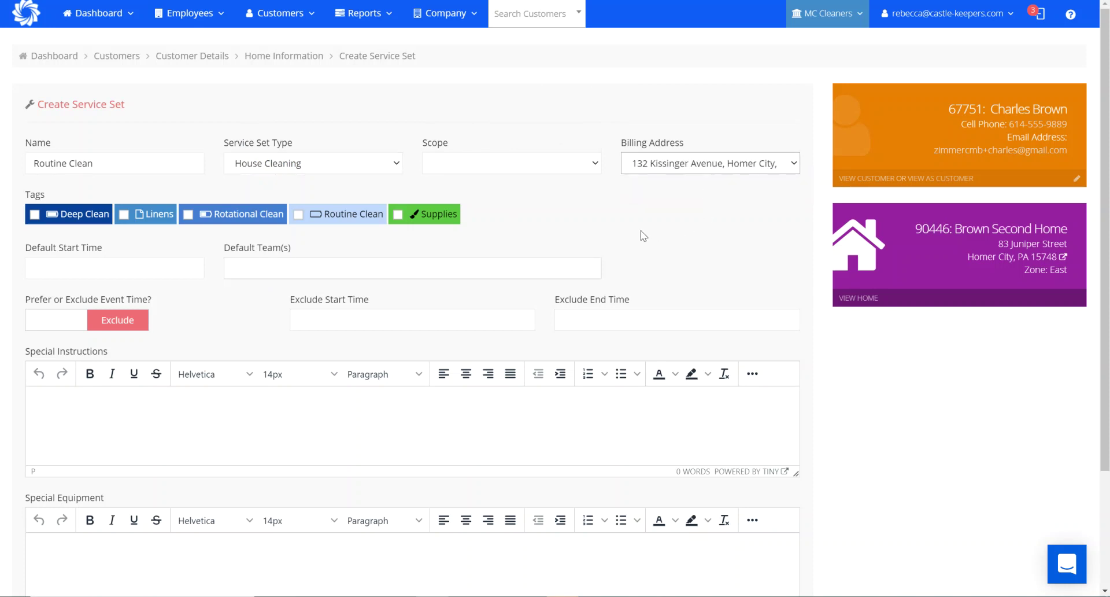
{"action": "left_click", "coordinate": [321, 215]}
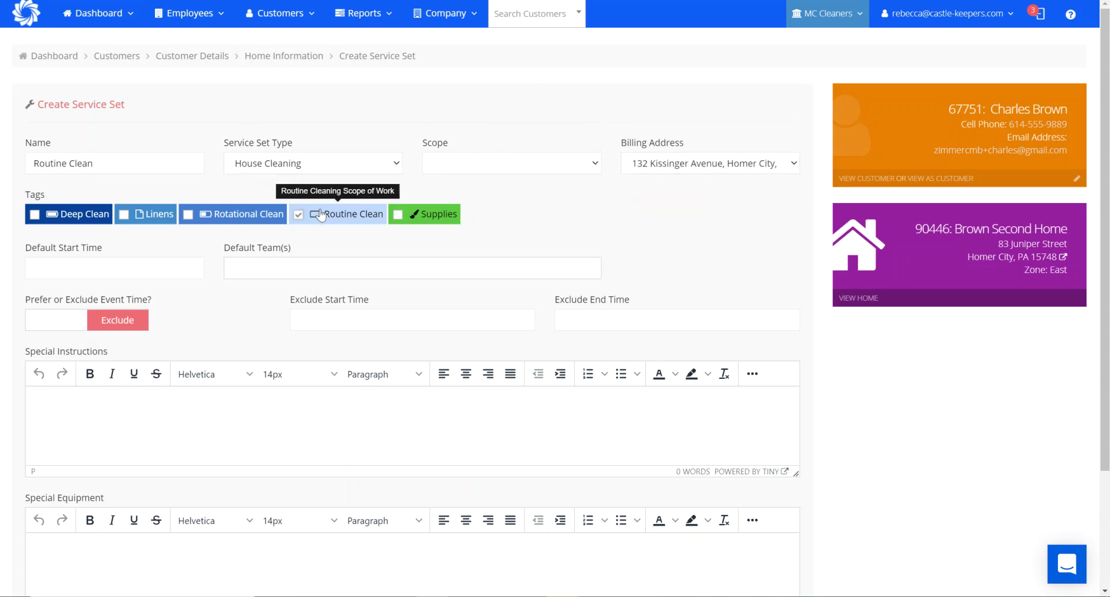
Give the service set a 10:00 AM default start and Team02 as default team, then save it.
{"action": "left_click", "coordinate": [84, 271]}
{"action": "type", "text": "10"}
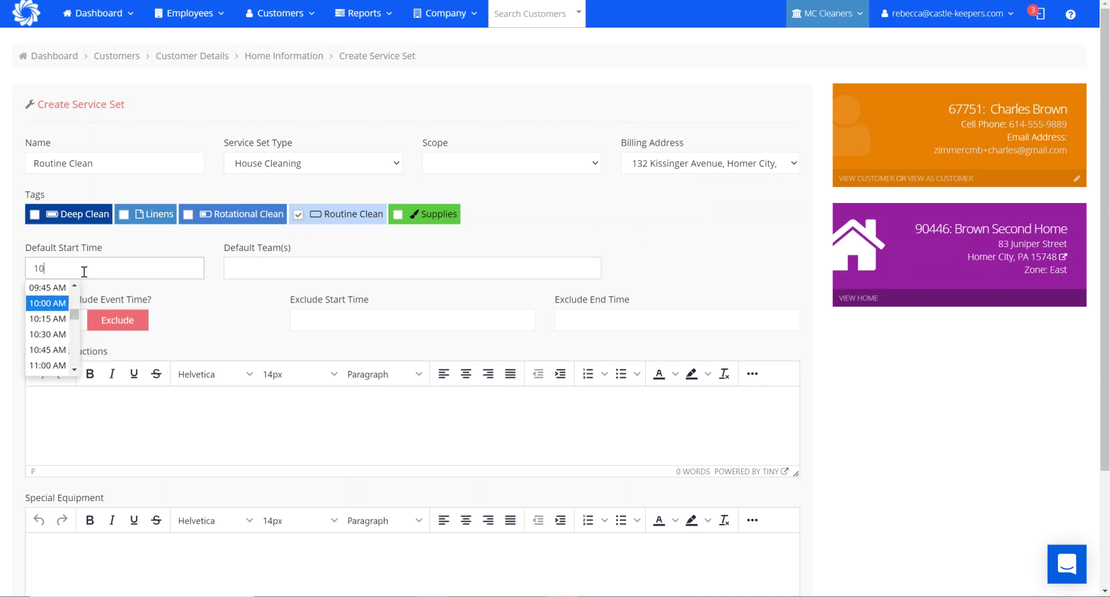
{"action": "left_click", "coordinate": [48, 288]}
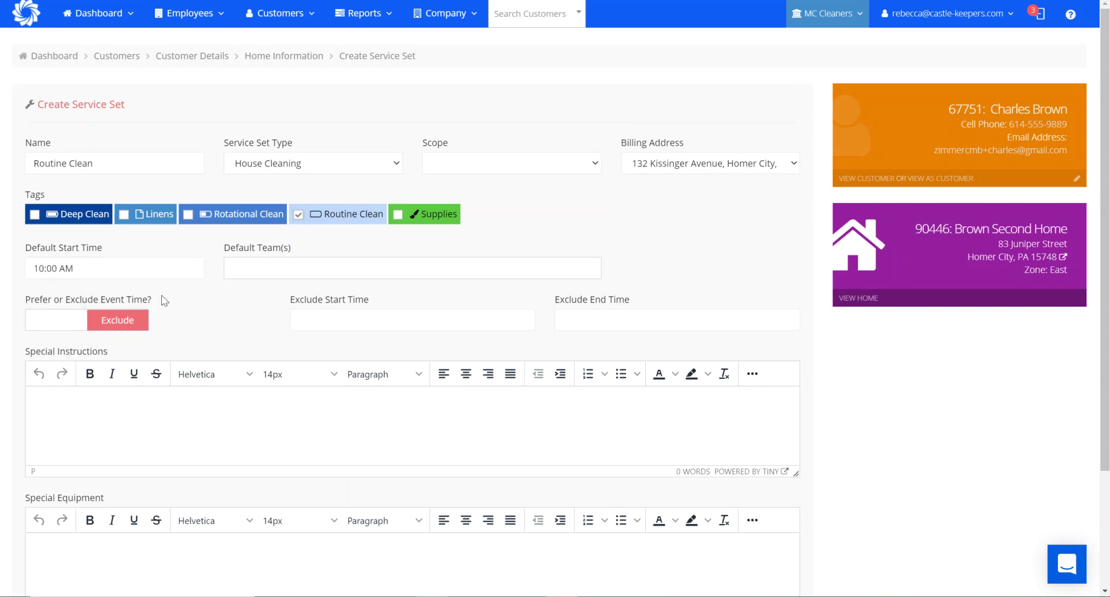
{"action": "left_click", "coordinate": [288, 269]}
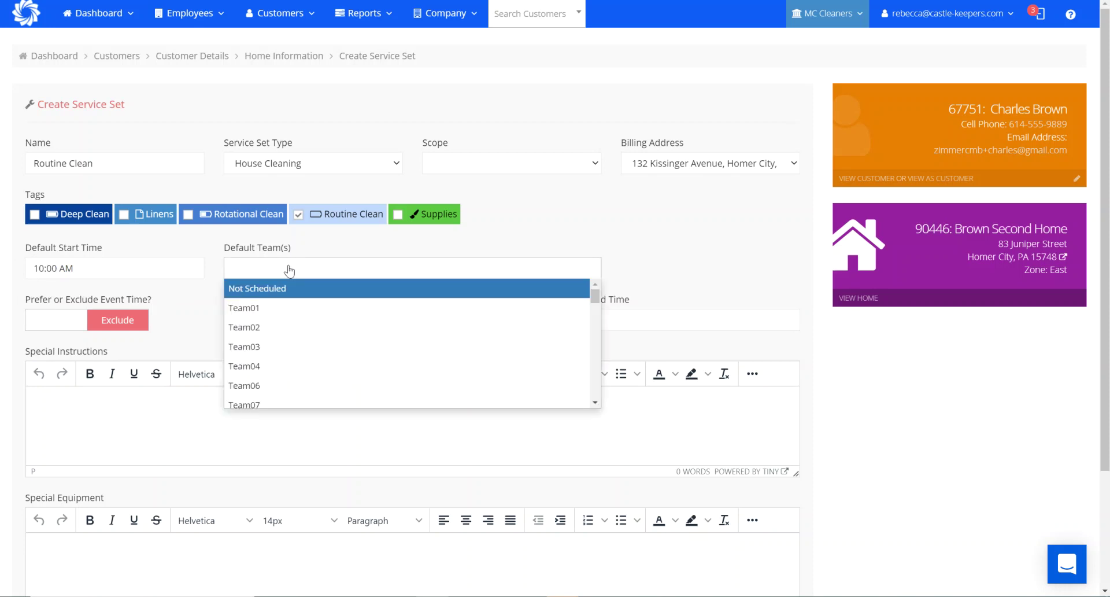
{"action": "left_click", "coordinate": [265, 327]}
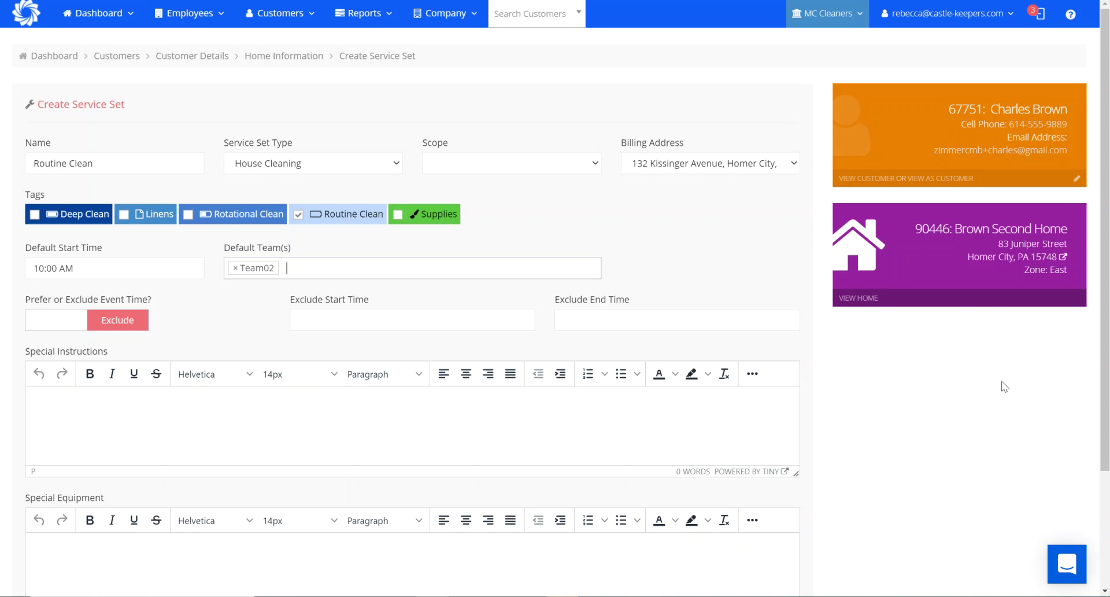
{"action": "scroll", "coordinate": [1108, 502], "scroll_direction": "down", "scroll_amount": 3}
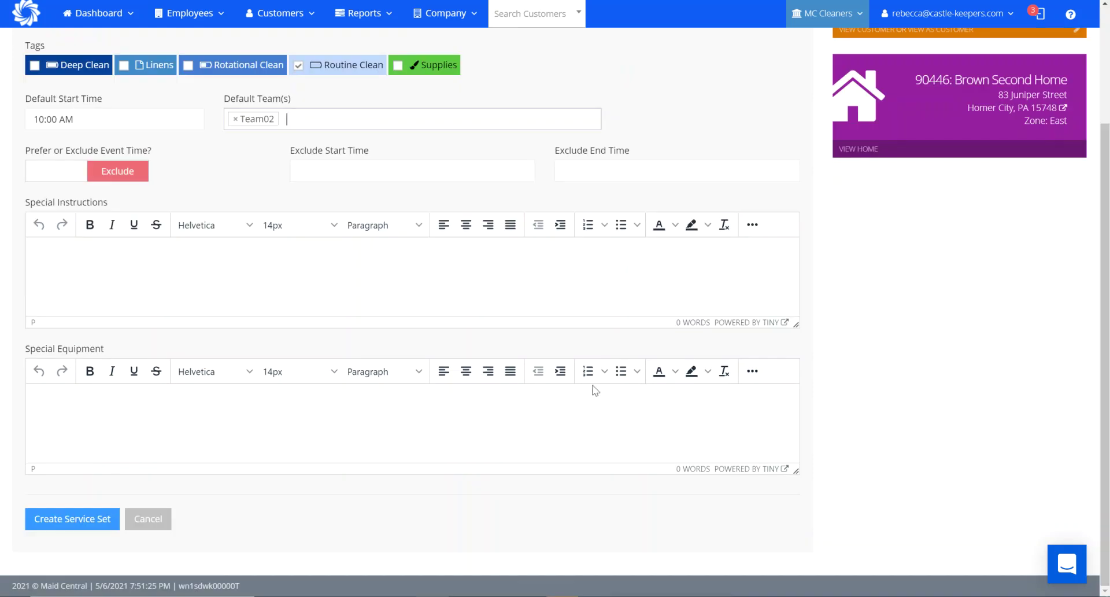
{"action": "left_click", "coordinate": [71, 511]}
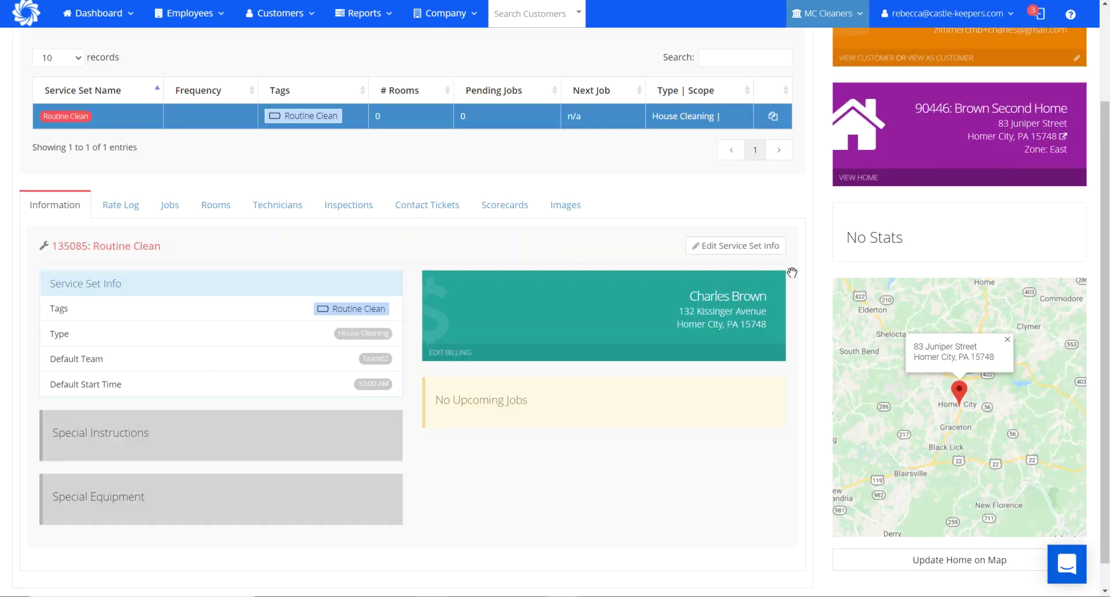
Add a rate log with $169.00 base fee, 2.5 allowed hours, and Every Two Weeks frequency.
{"action": "left_click", "coordinate": [115, 208]}
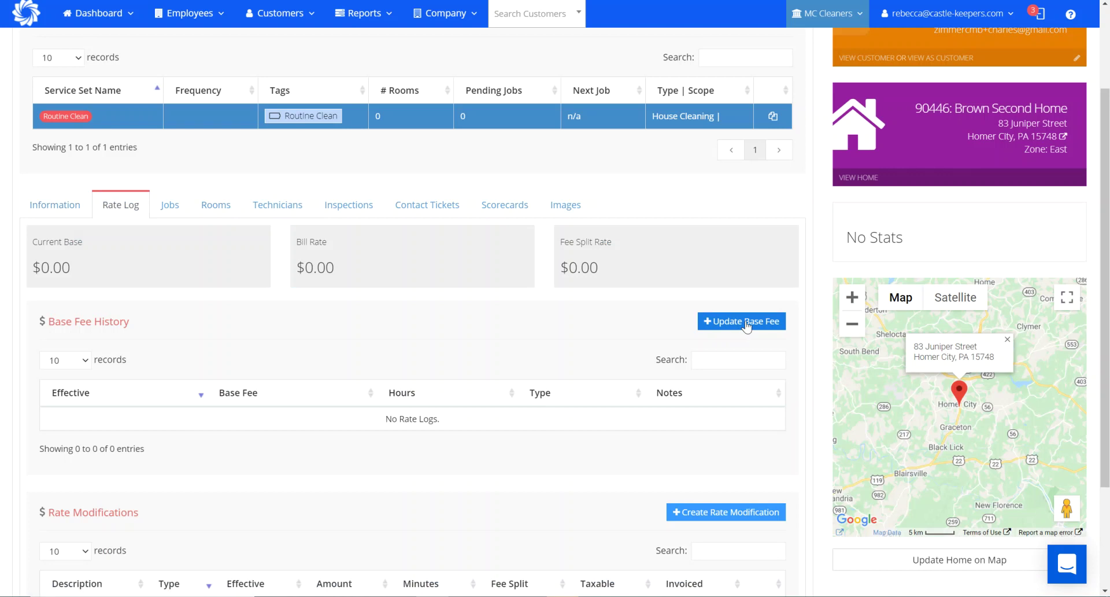
{"action": "left_click", "coordinate": [736, 322]}
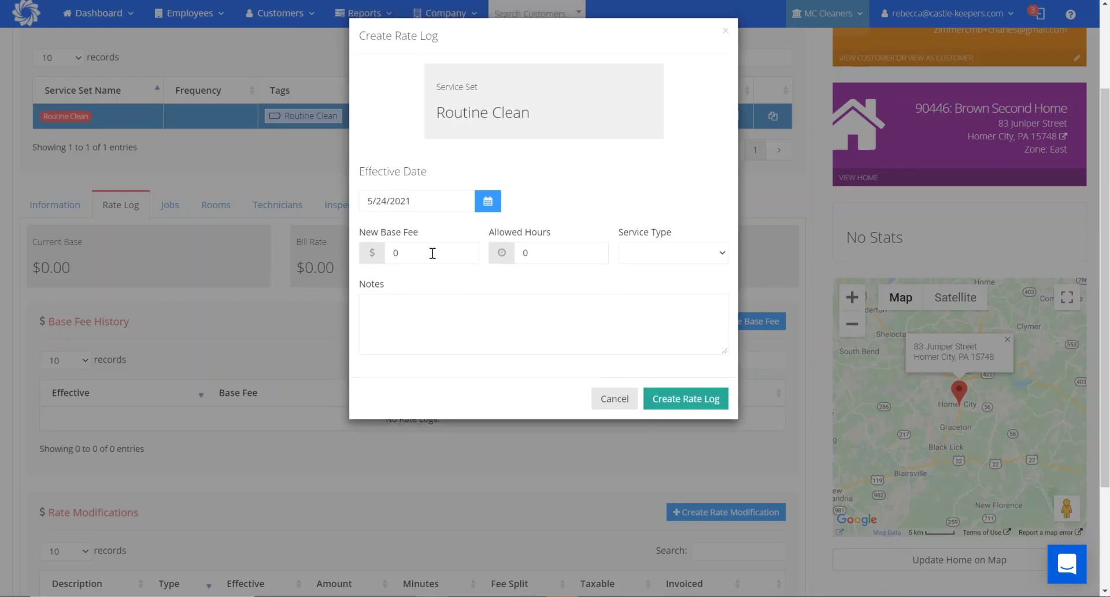
{"action": "left_click", "coordinate": [431, 252]}
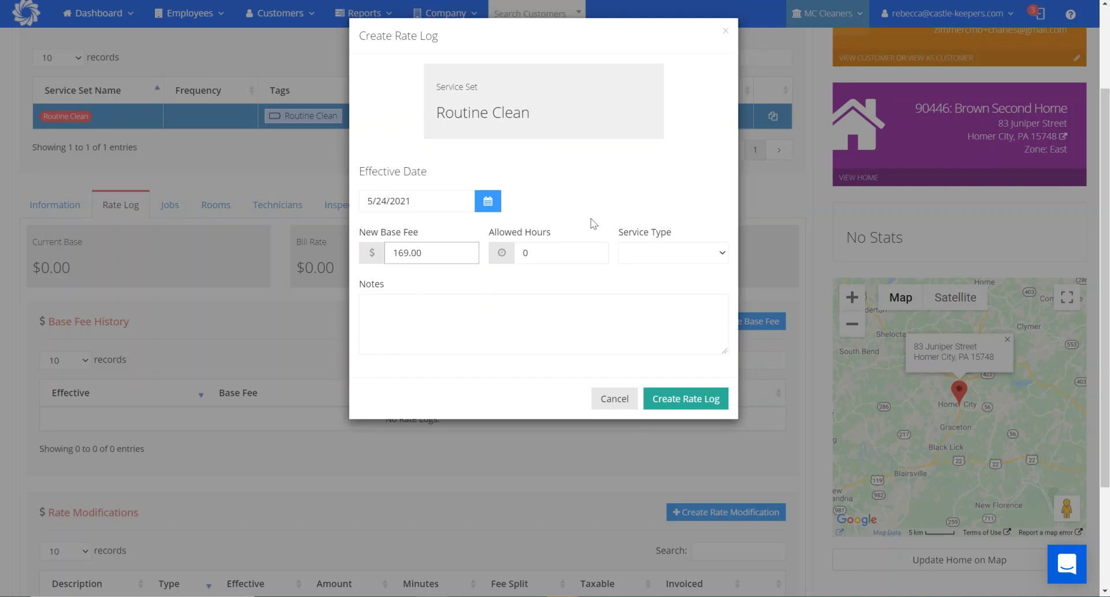
{"action": "left_click", "coordinate": [545, 255]}
{"action": "type", "text": "2.5"}
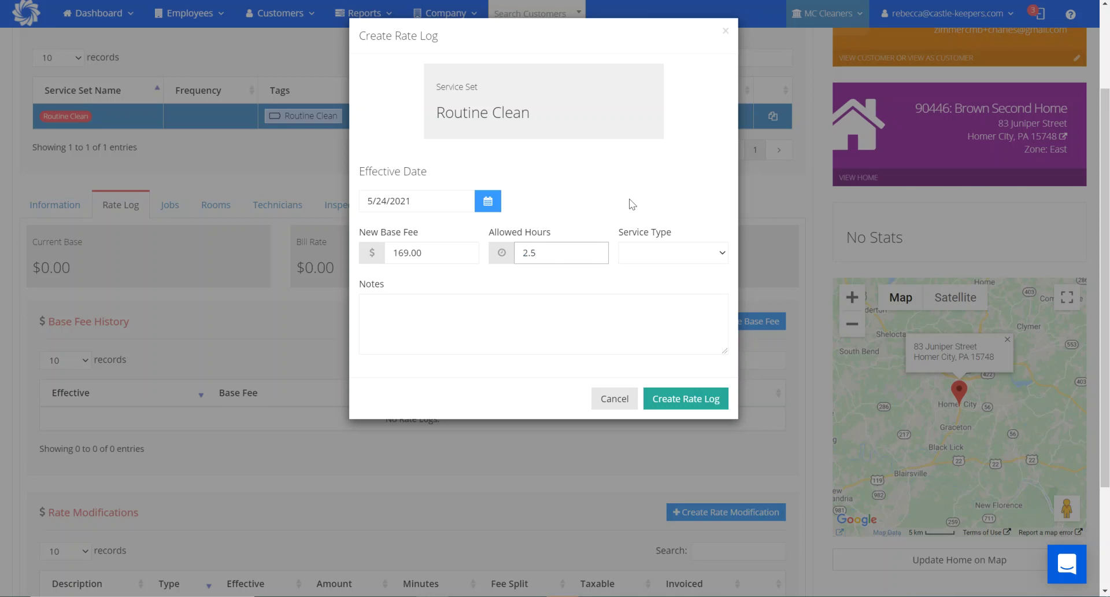
{"action": "left_click", "coordinate": [658, 256]}
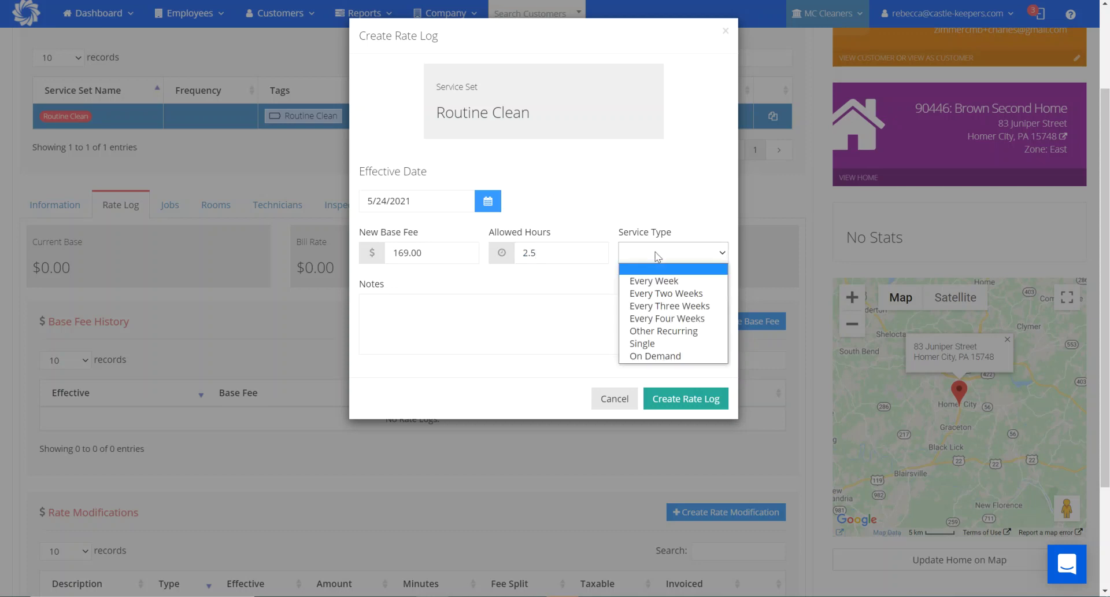
{"action": "left_click", "coordinate": [658, 297]}
{"action": "left_click", "coordinate": [674, 399]}
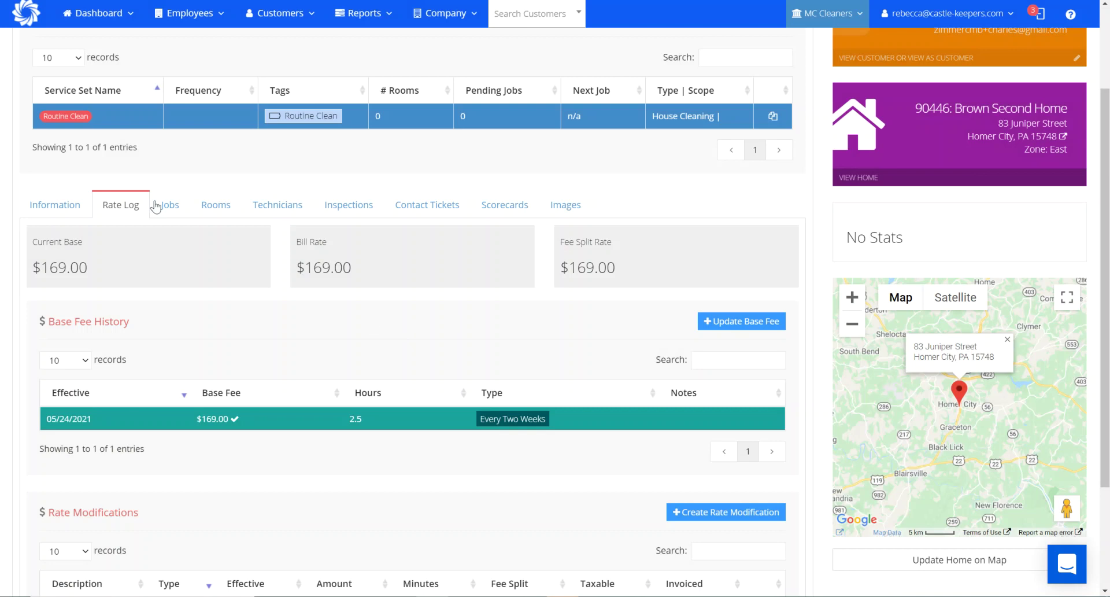
{"action": "left_click", "coordinate": [171, 210]}
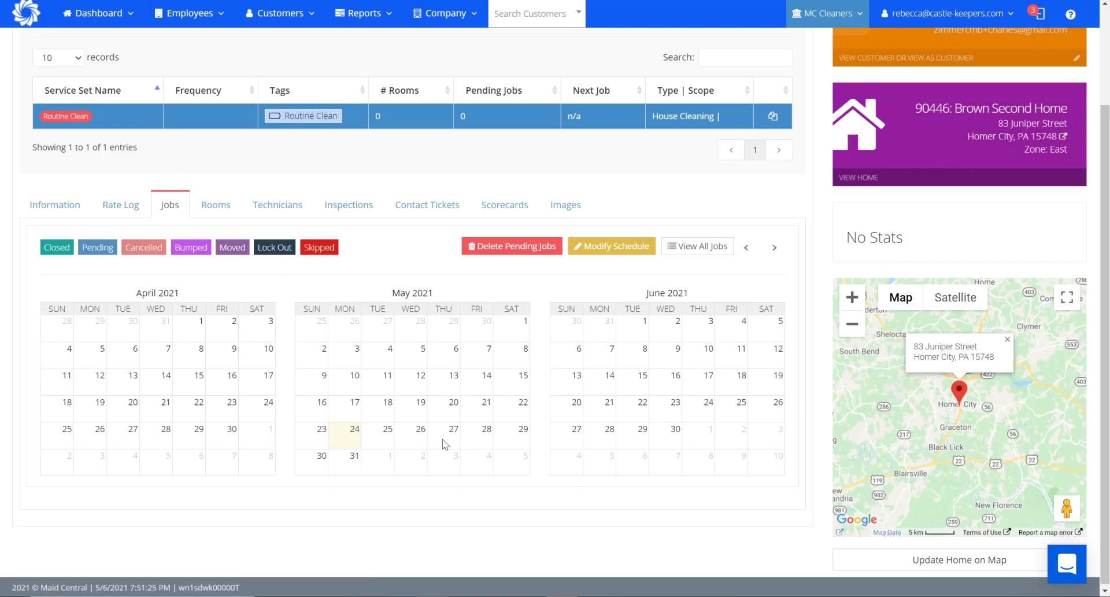
Create the job schedule starting 05/27/2021, with the first job marked First Time In.
{"action": "left_click", "coordinate": [610, 251]}
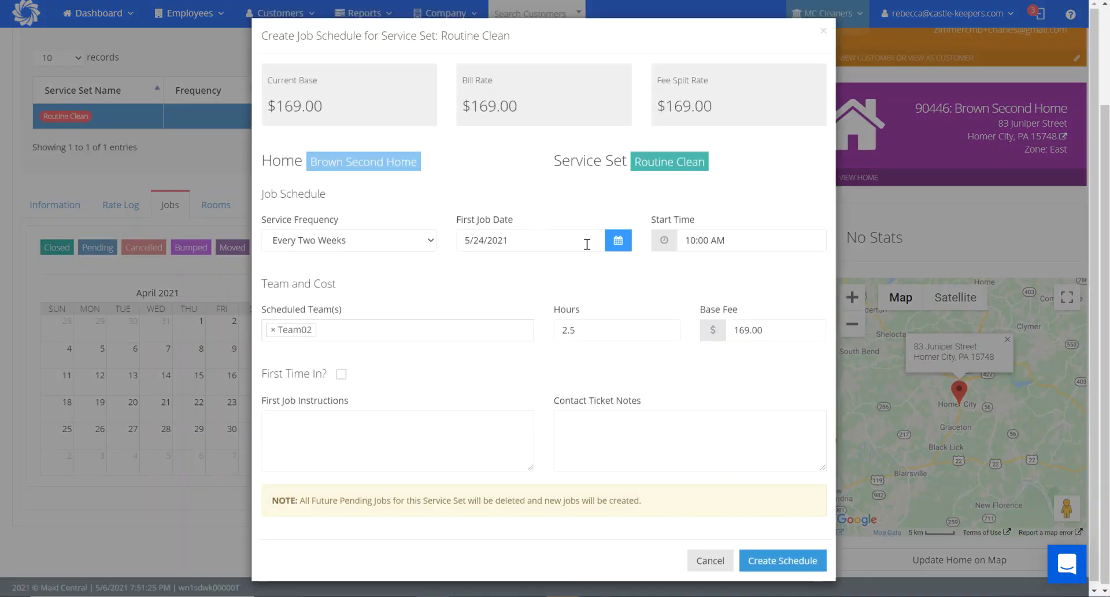
{"action": "left_click", "coordinate": [587, 244]}
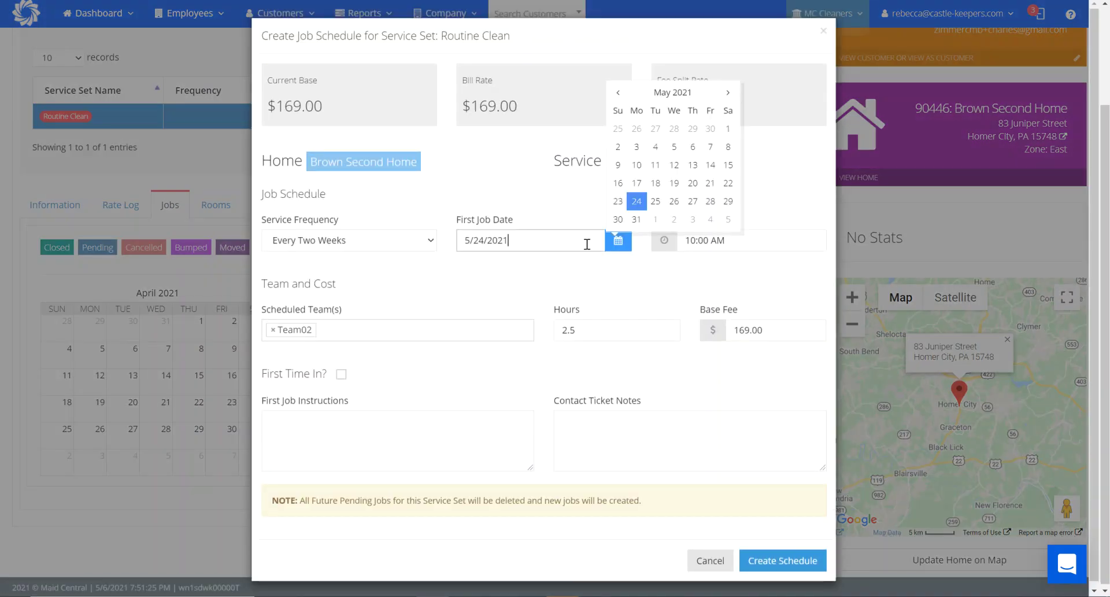
{"action": "left_click", "coordinate": [693, 202]}
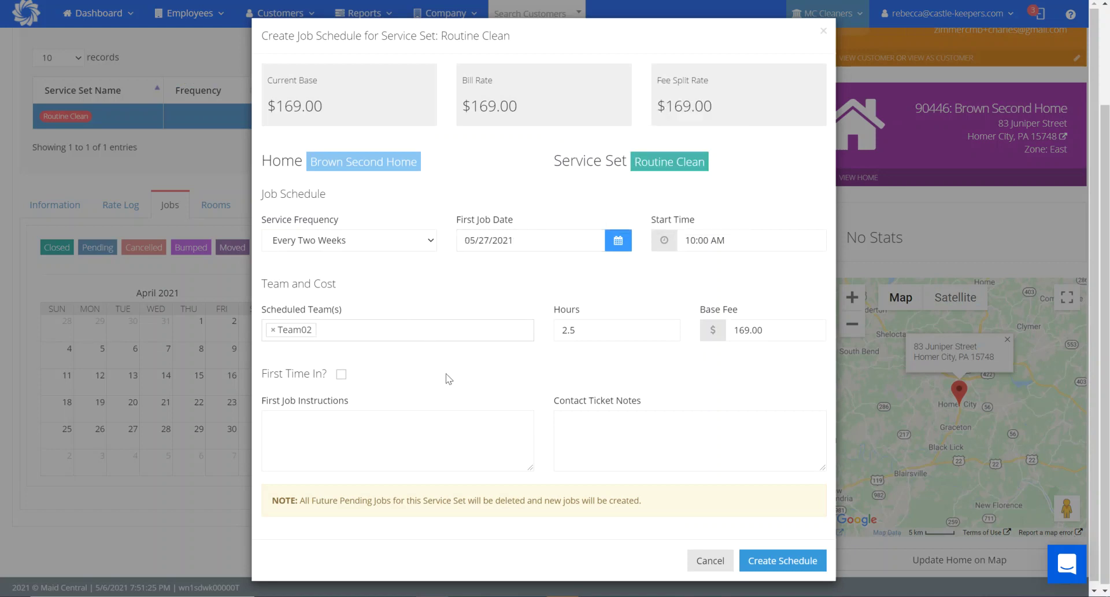
{"action": "left_click", "coordinate": [342, 375]}
{"action": "left_click", "coordinate": [769, 559]}
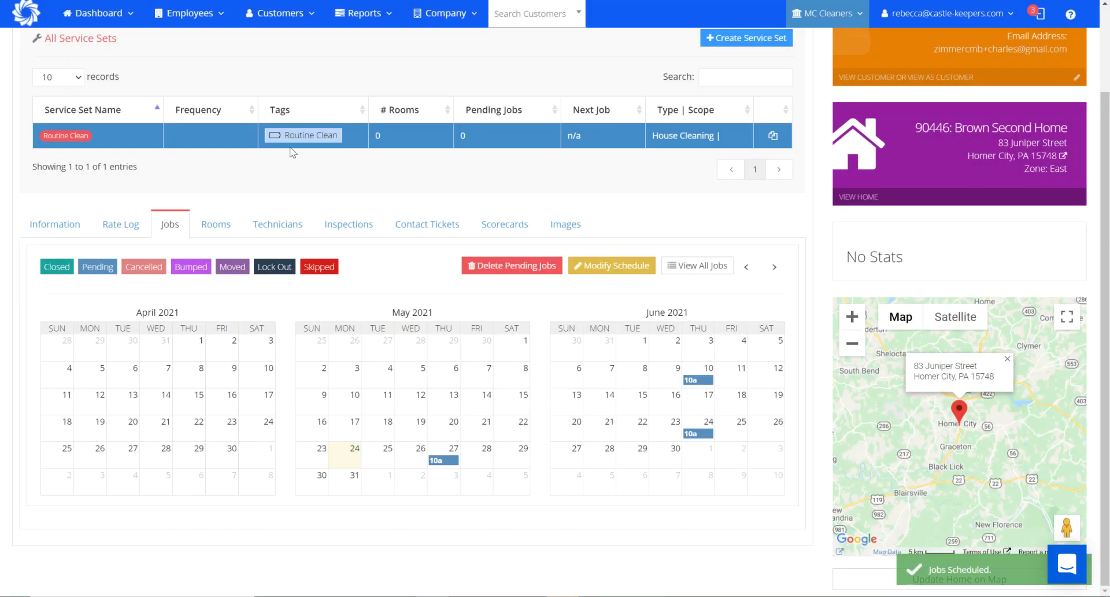
Reload the home page and go back through the Customer Details breadcrumb.
{"action": "left_click", "coordinate": [54, 6]}
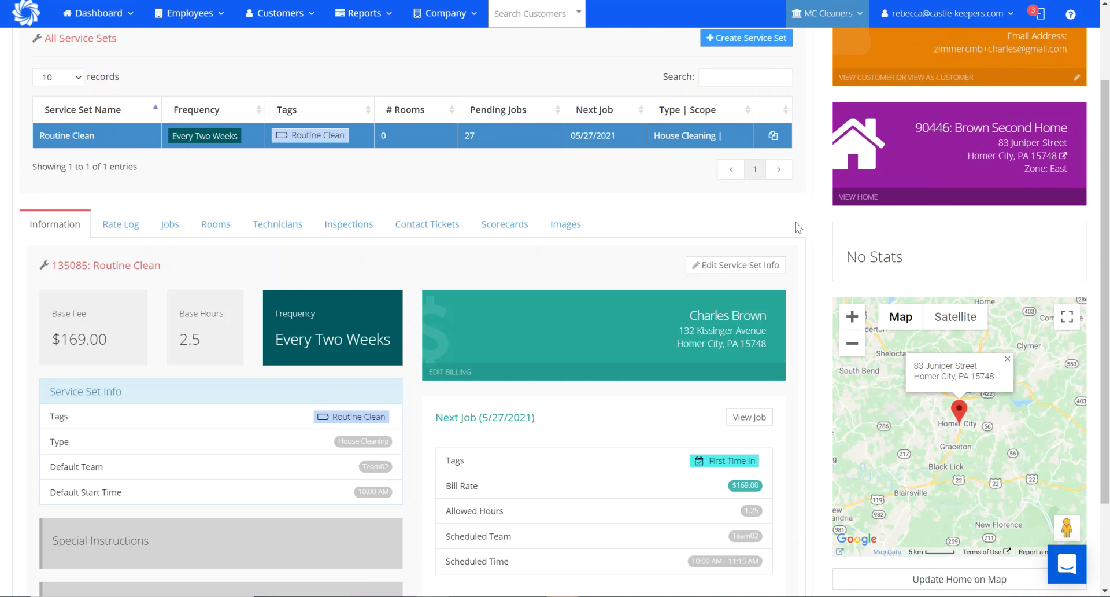
{"action": "scroll", "coordinate": [521, 164], "scroll_direction": "up", "scroll_amount": 2}
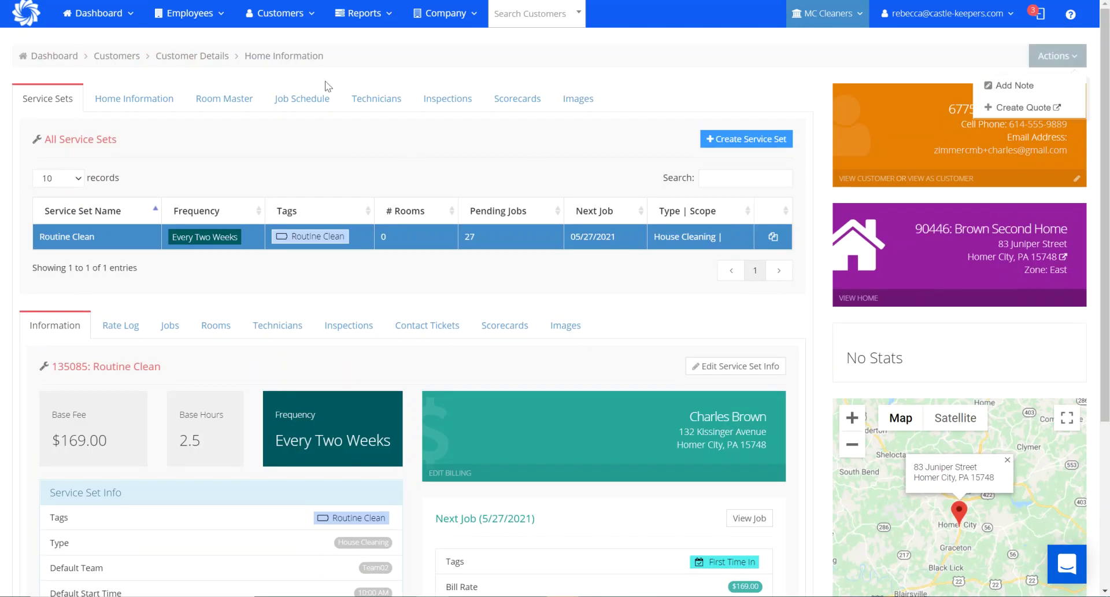
{"action": "left_click", "coordinate": [205, 58]}
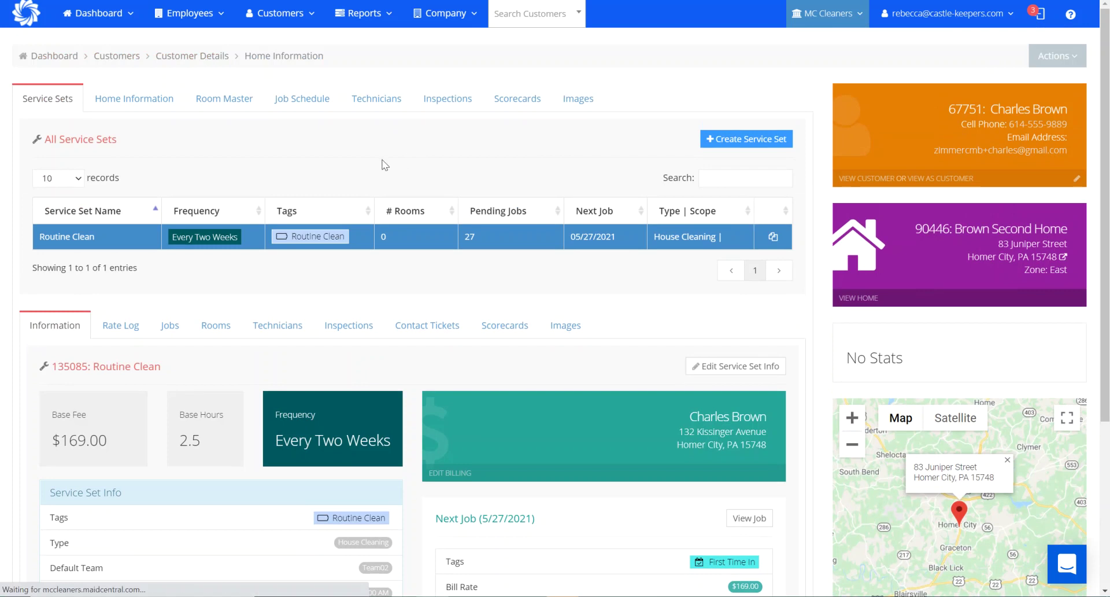